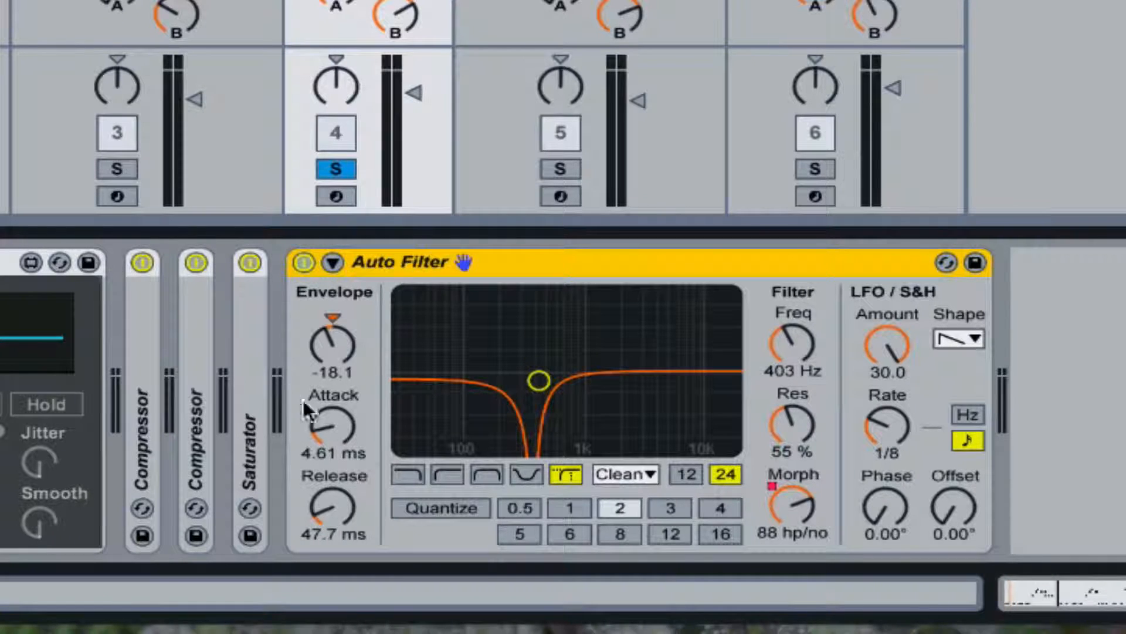
# Examine the Auto Filter's circuit type options and the Serum patch feeding it on track 4
pyautogui.click(599, 474)
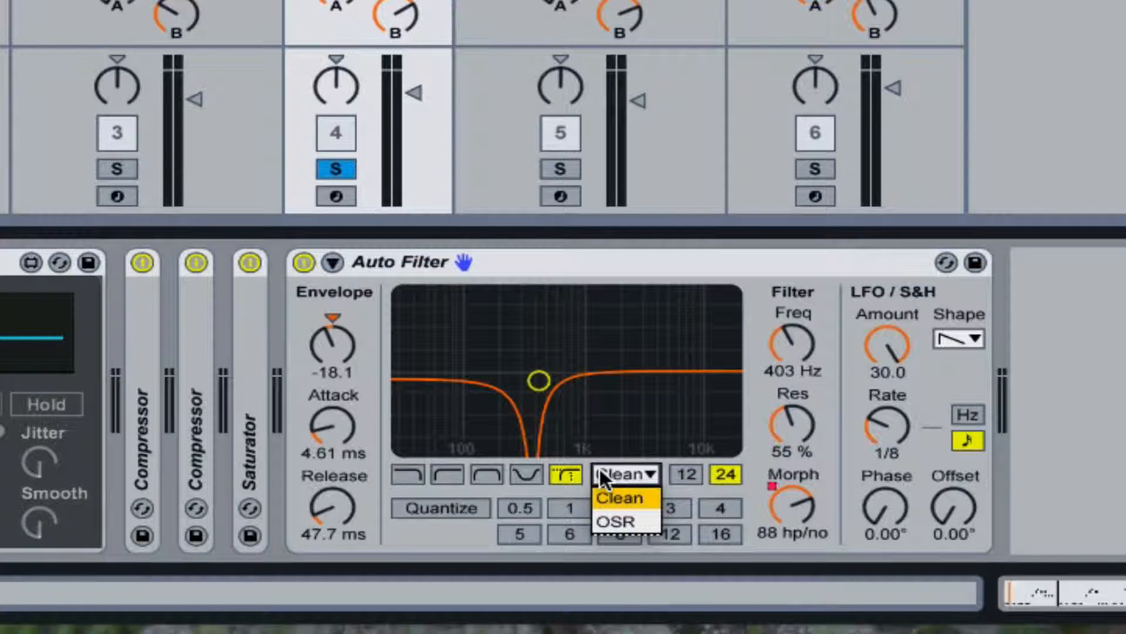
pyautogui.click(638, 469)
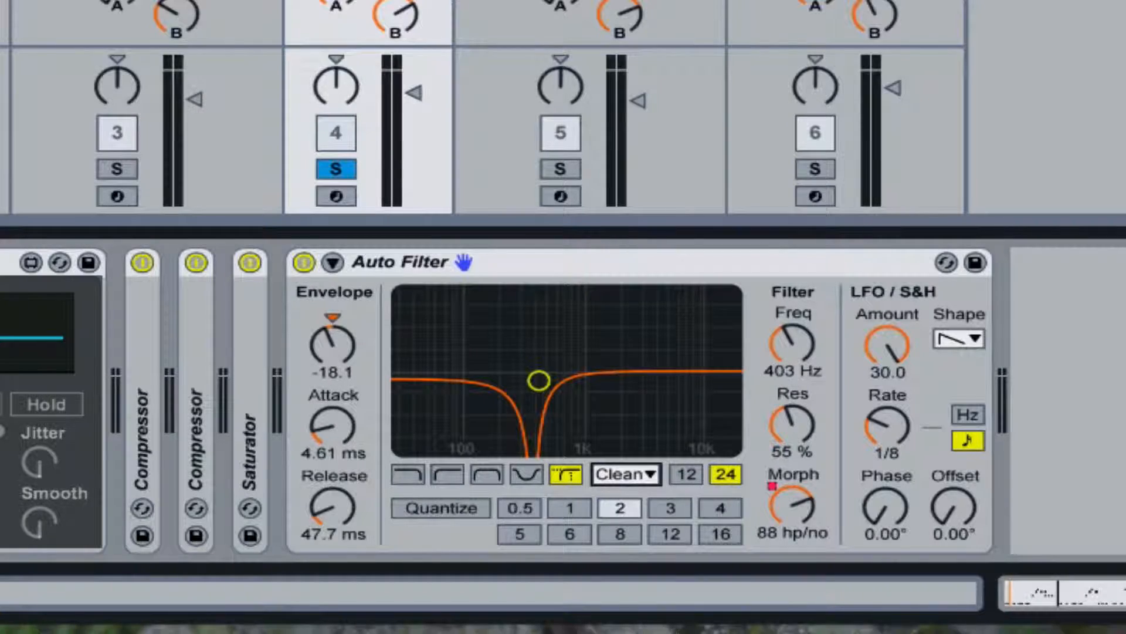
pyautogui.hscroll(-6, 563, 405)
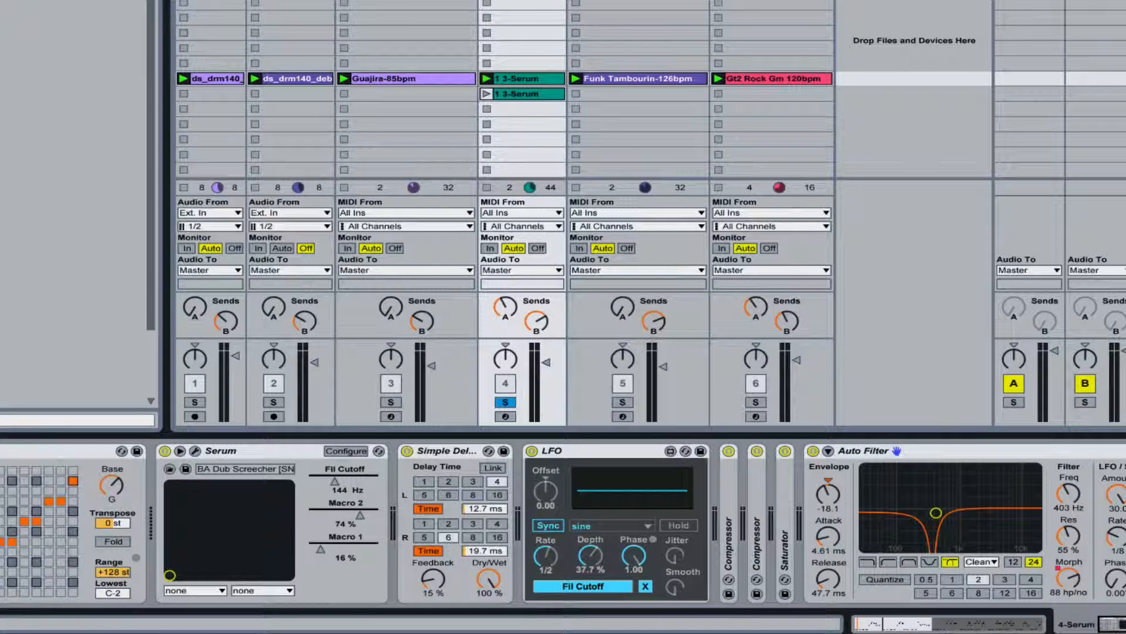
pyautogui.click(196, 450)
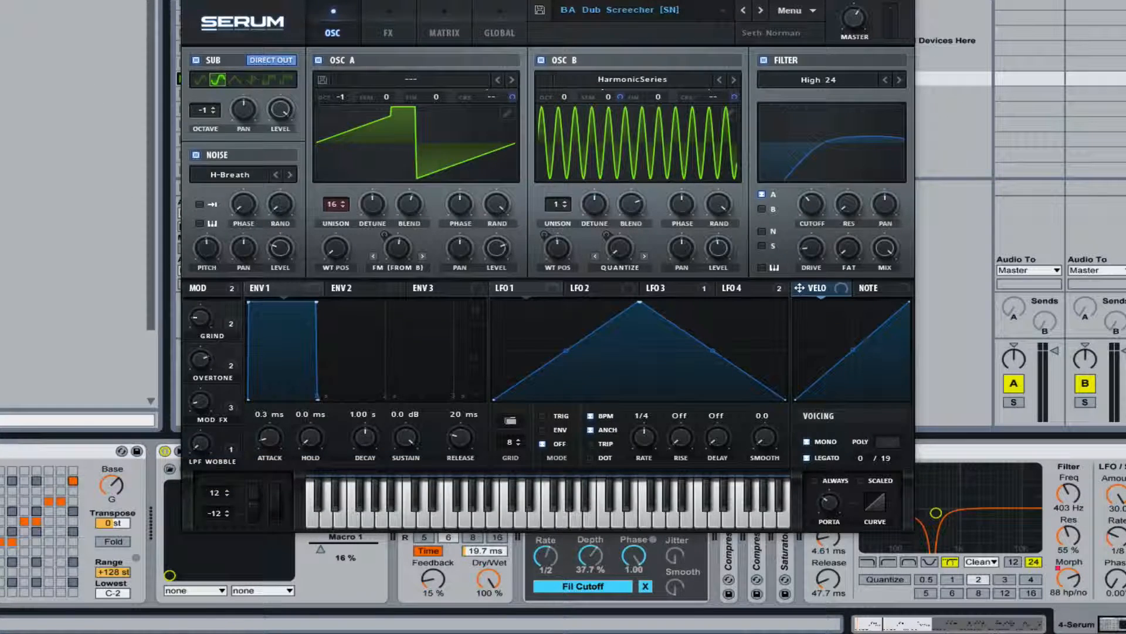
pyautogui.click(190, 0)
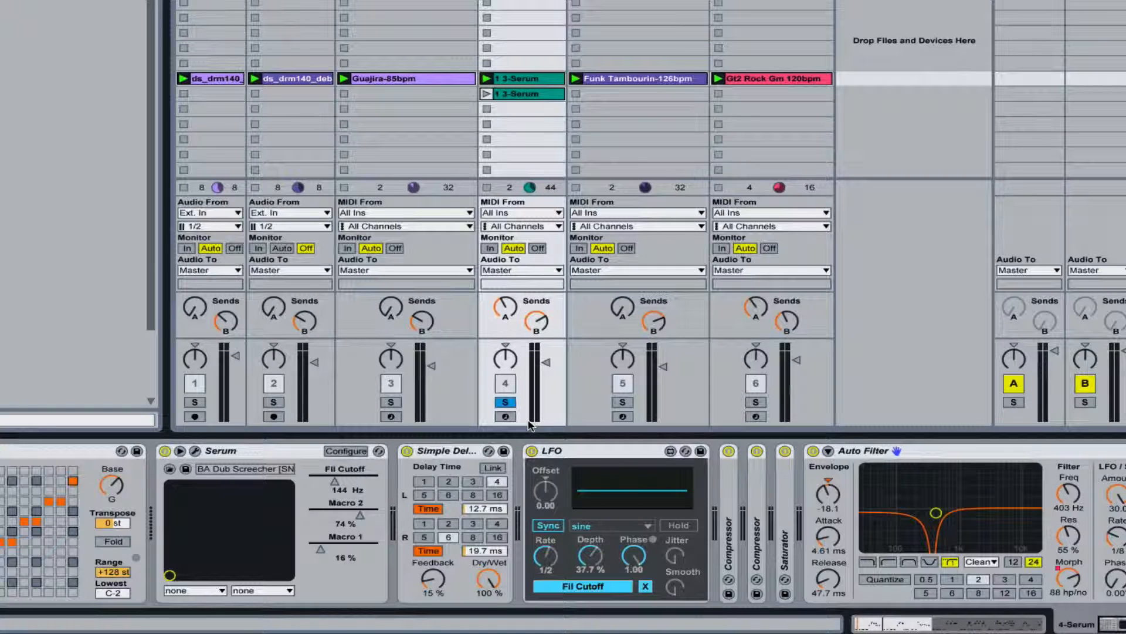
# Unsolo track 4, play the full mix to hear the filtered Serum part in context, and stop playback
pyautogui.click(498, 403)
pyautogui.press('space')
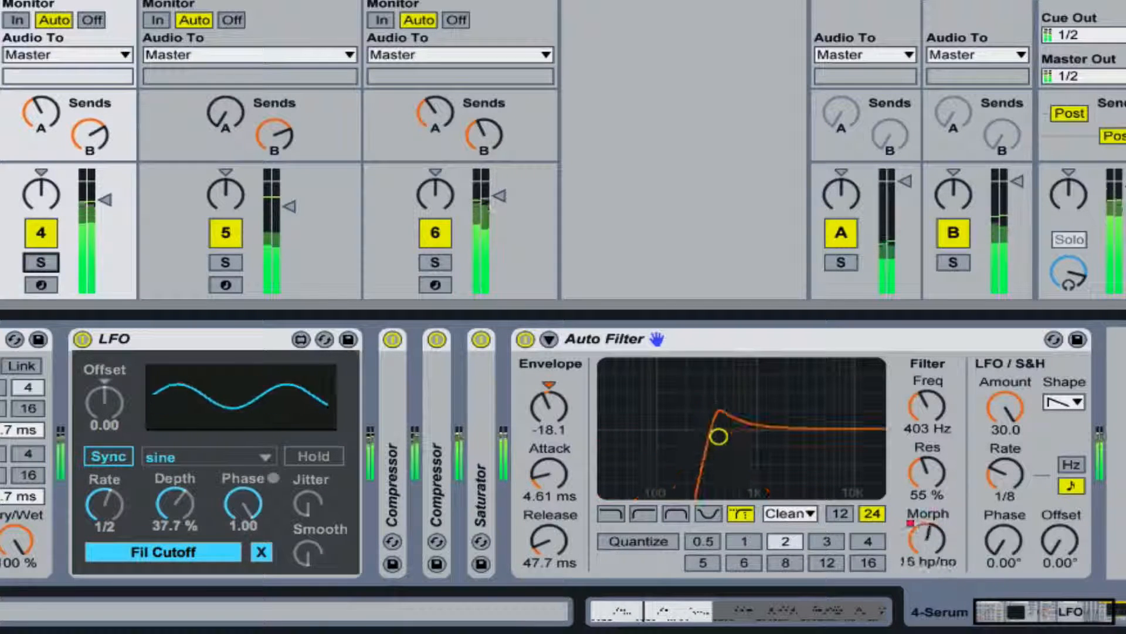
pyautogui.press('space')
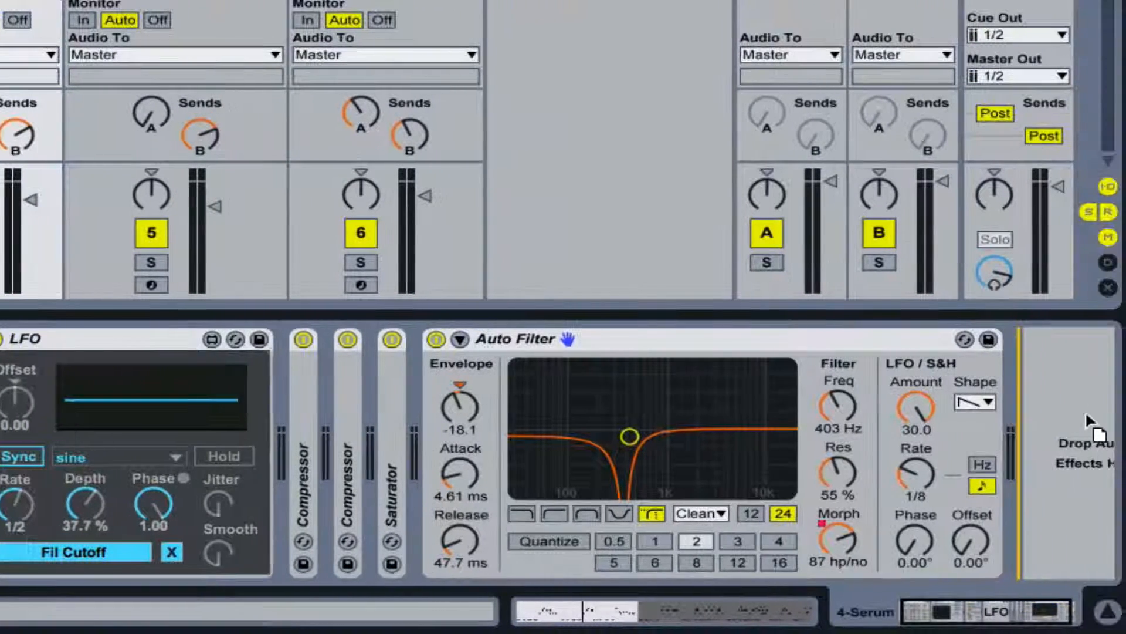
# Add a second Auto Filter at the end of track 4's chain with the Morph filter type, Freq 424 Hz and Res 36 %
pyautogui.moveTo(1085, 411); pyautogui.dragTo(1078, 408)
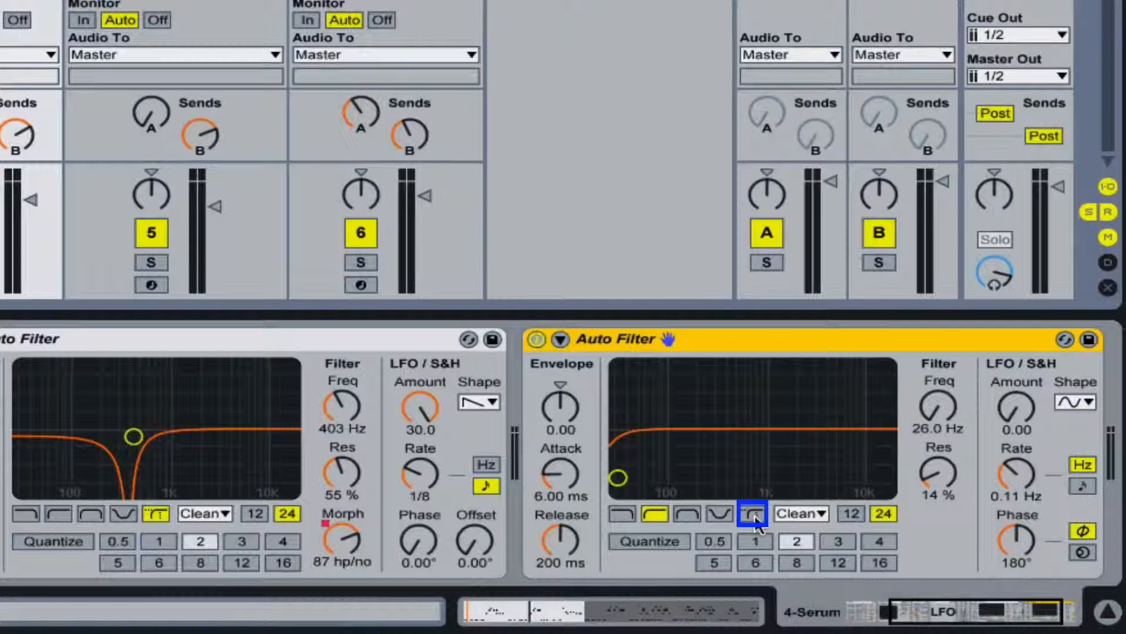
pyautogui.click(754, 515)
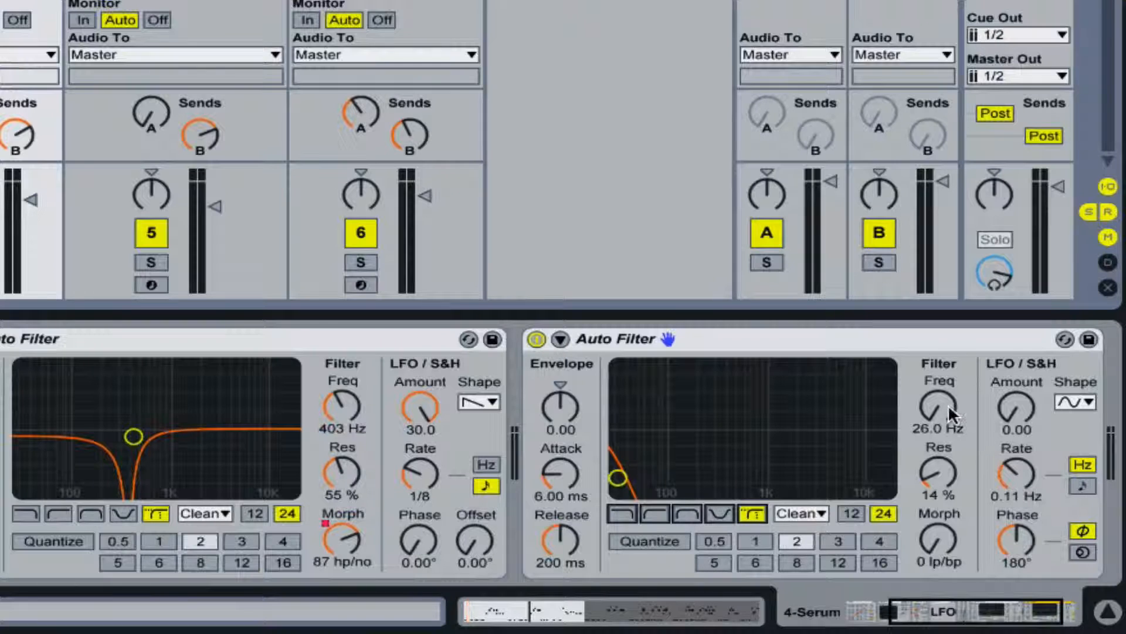
pyautogui.moveTo(948, 404); pyautogui.dragTo(947, 372)
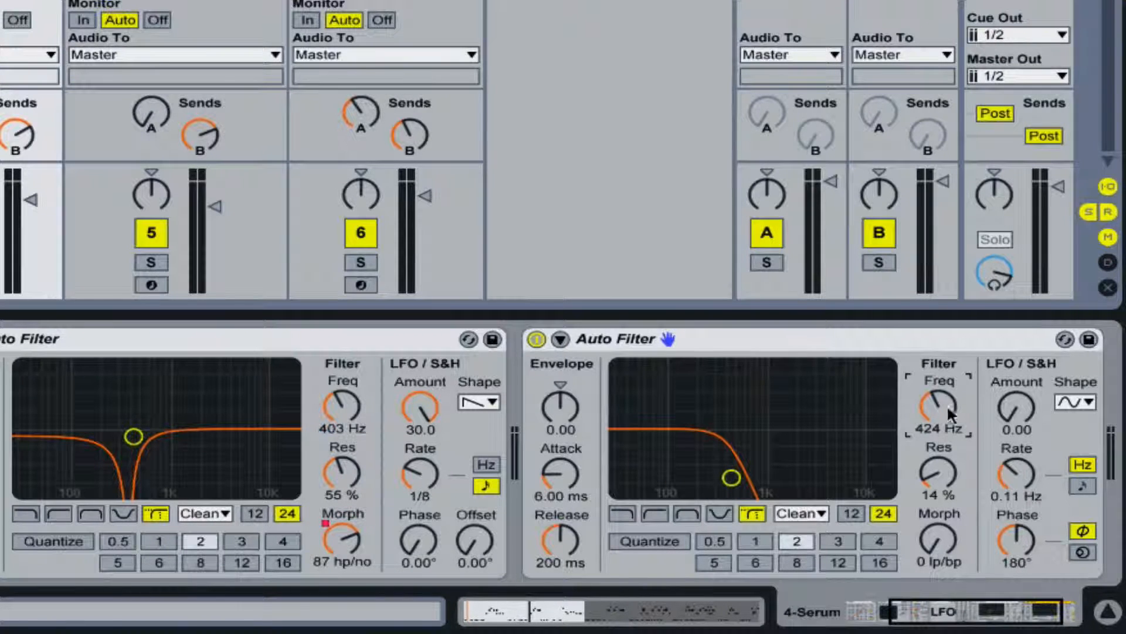
pyautogui.moveTo(932, 466); pyautogui.dragTo(932, 447)
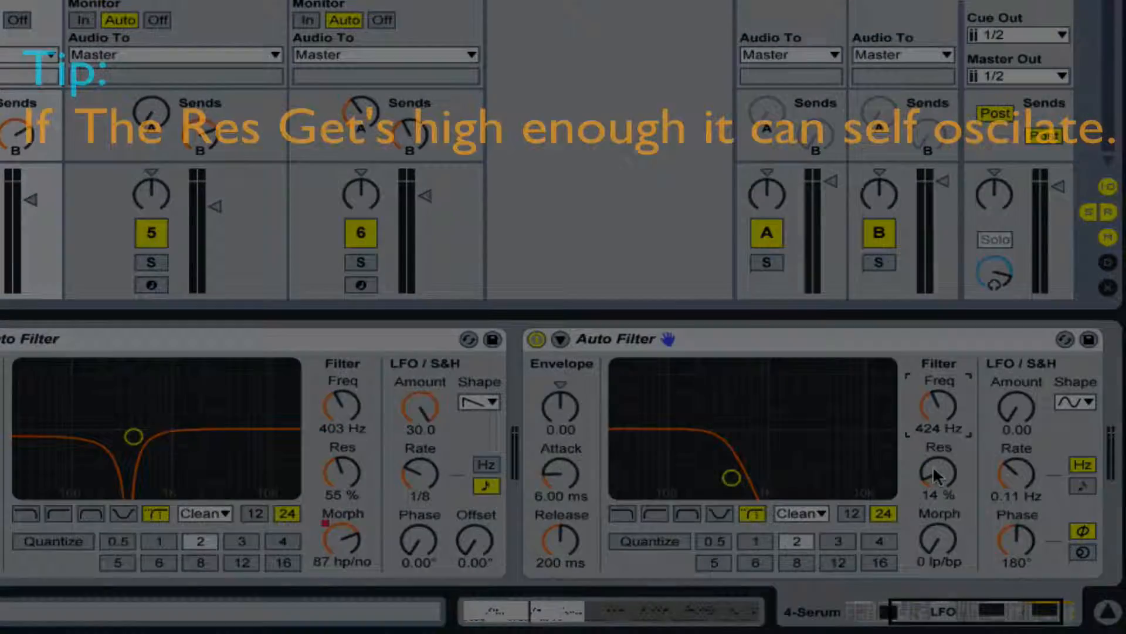
pyautogui.moveTo(933, 466); pyautogui.dragTo(933, 450)
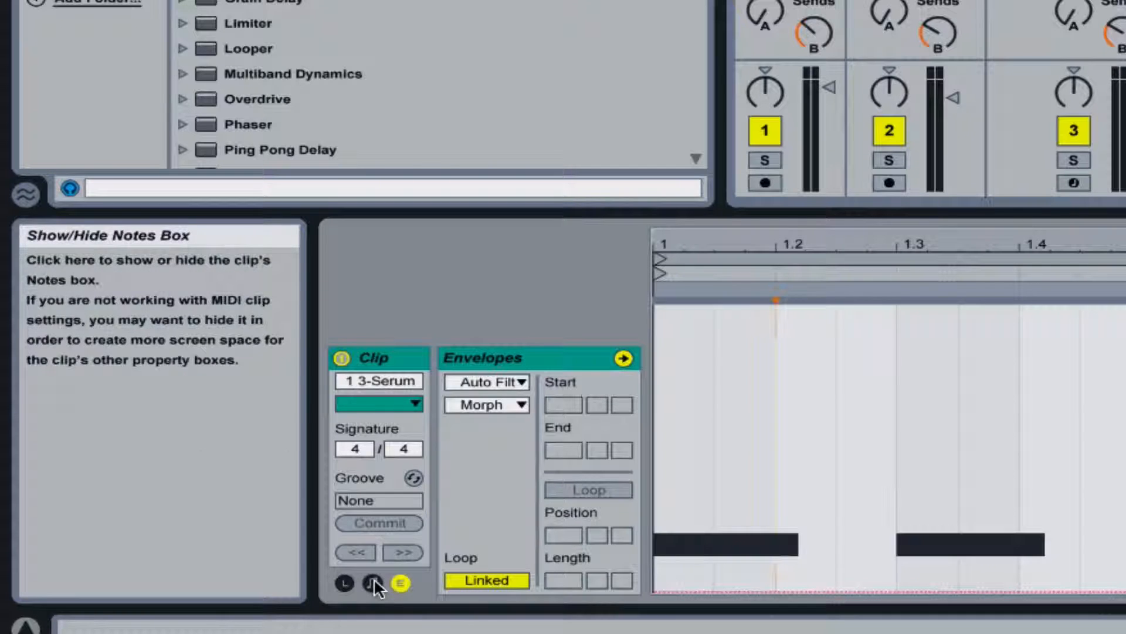
# Unlink the Serum clip's Morph envelope from the clip loop and shorten its own loop length to 0.1.0
pyautogui.click(463, 575)
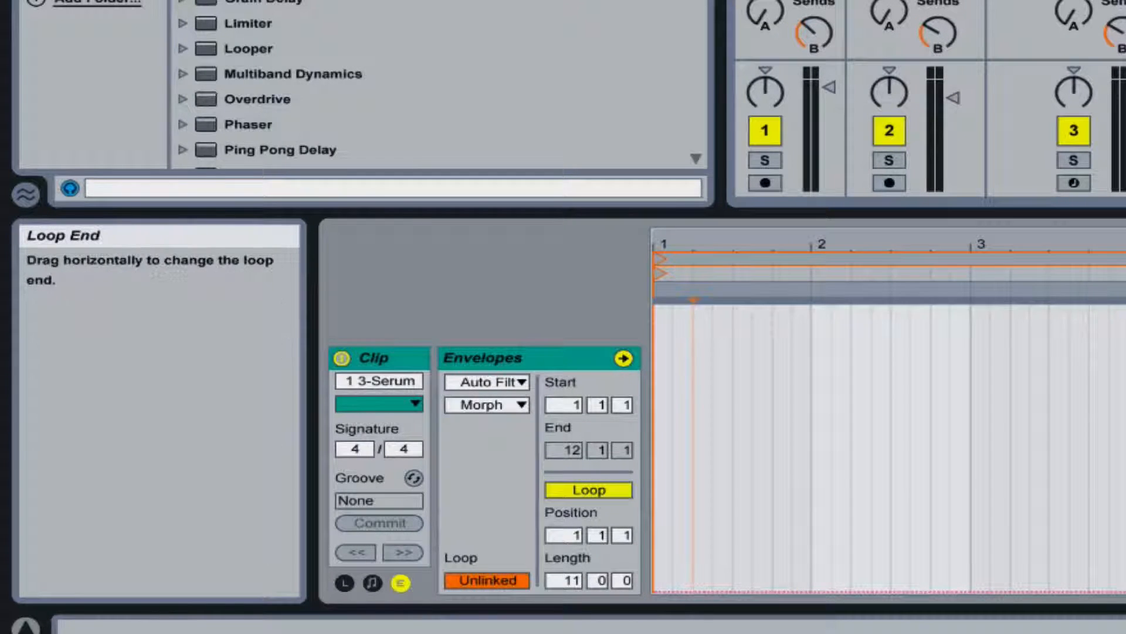
pyautogui.moveTo(1124, 257); pyautogui.dragTo(761, 308)
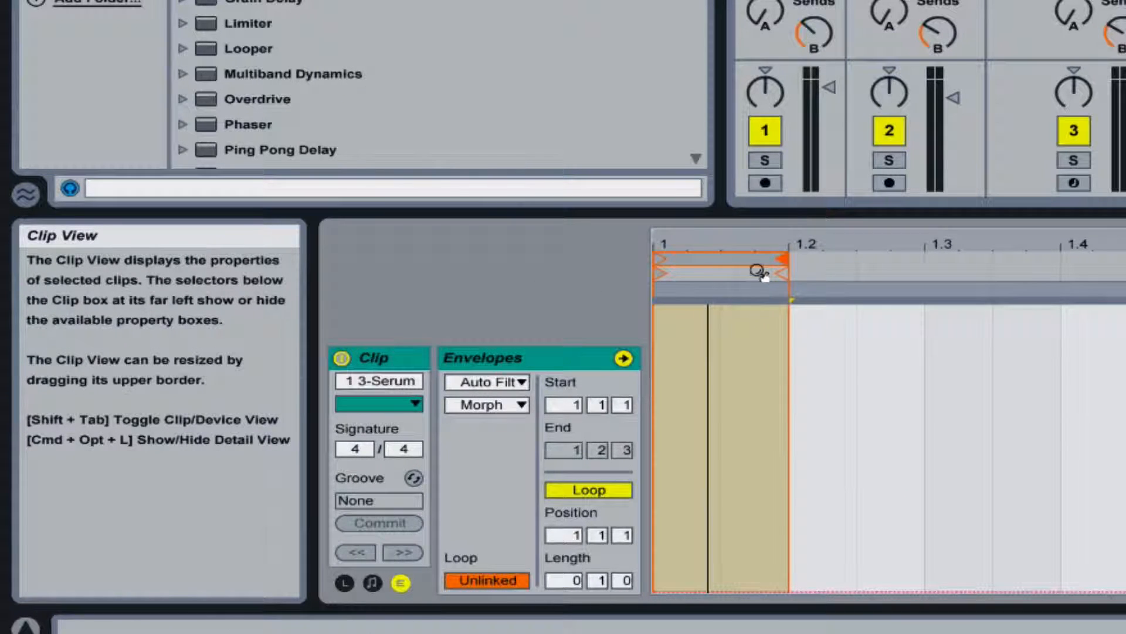
pyautogui.moveTo(707, 241); pyautogui.dragTo(774, 236)
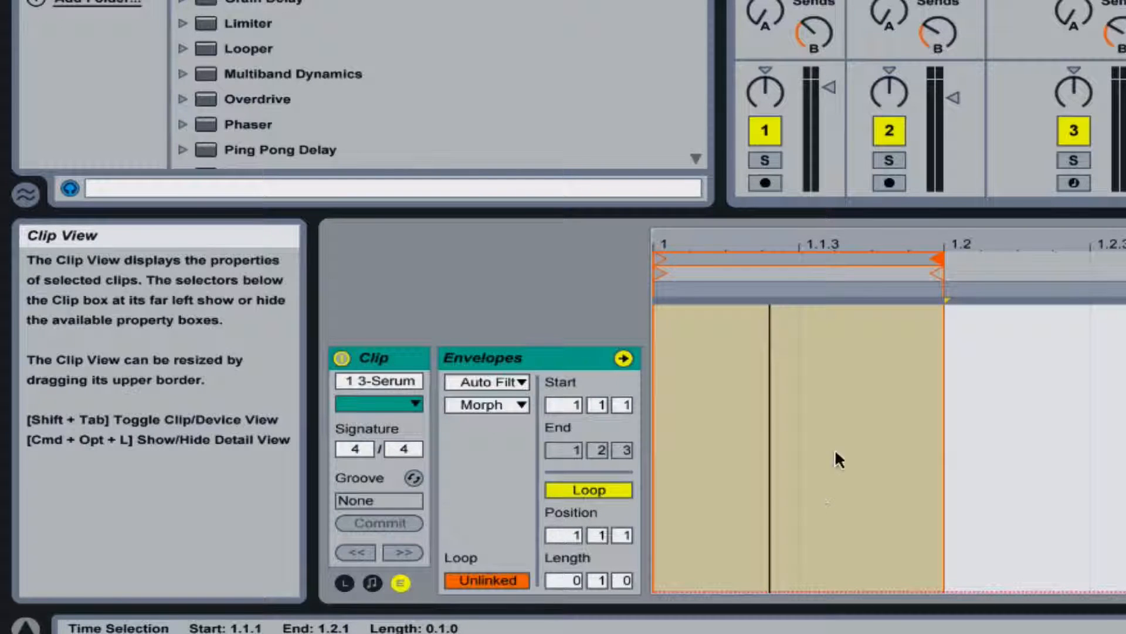
# Draw a raised Morph envelope step from 1.1.3 to 1.2 and shift its edges slightly earlier
pyautogui.press('b')
pyautogui.click(810, 420)
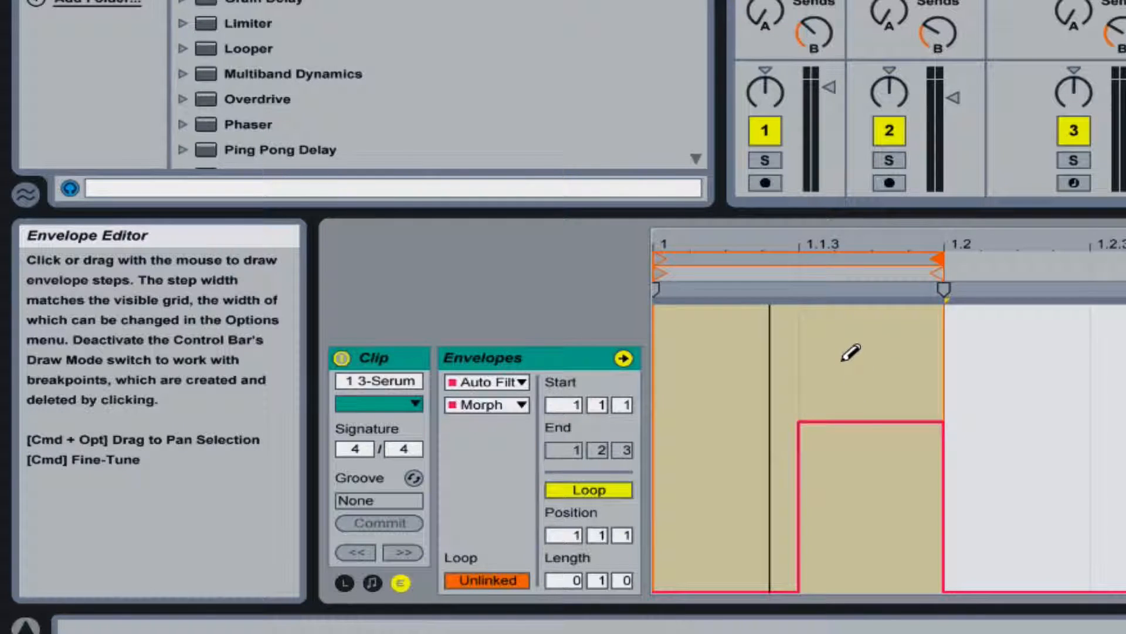
pyautogui.press('super+b')
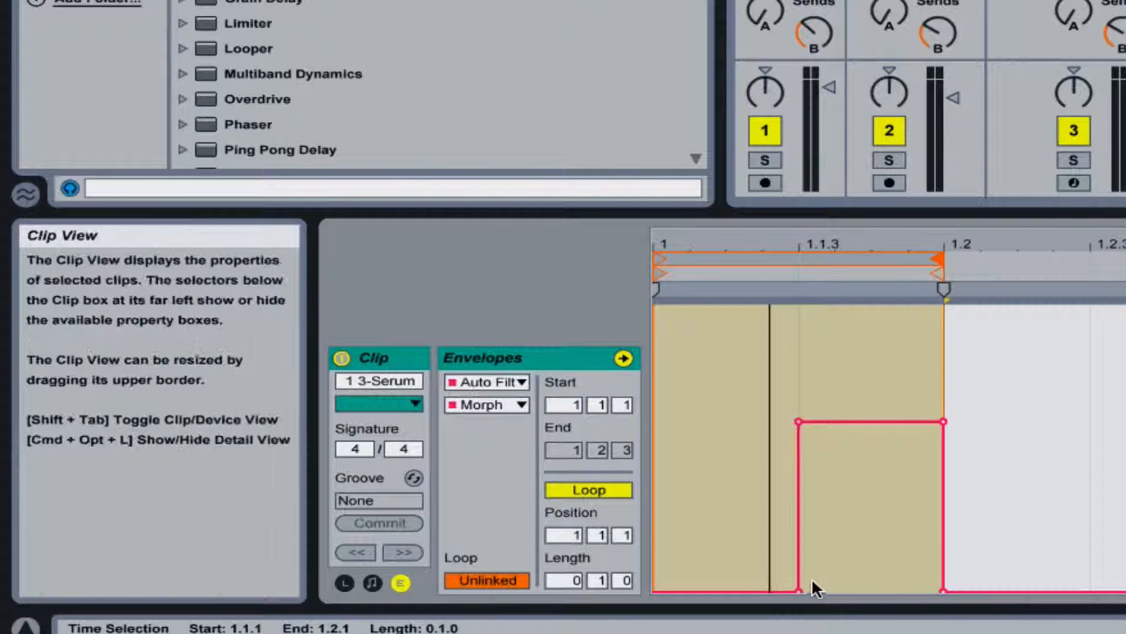
pyautogui.moveTo(799, 589); pyautogui.dragTo(795, 589)
pyautogui.click(815, 542)
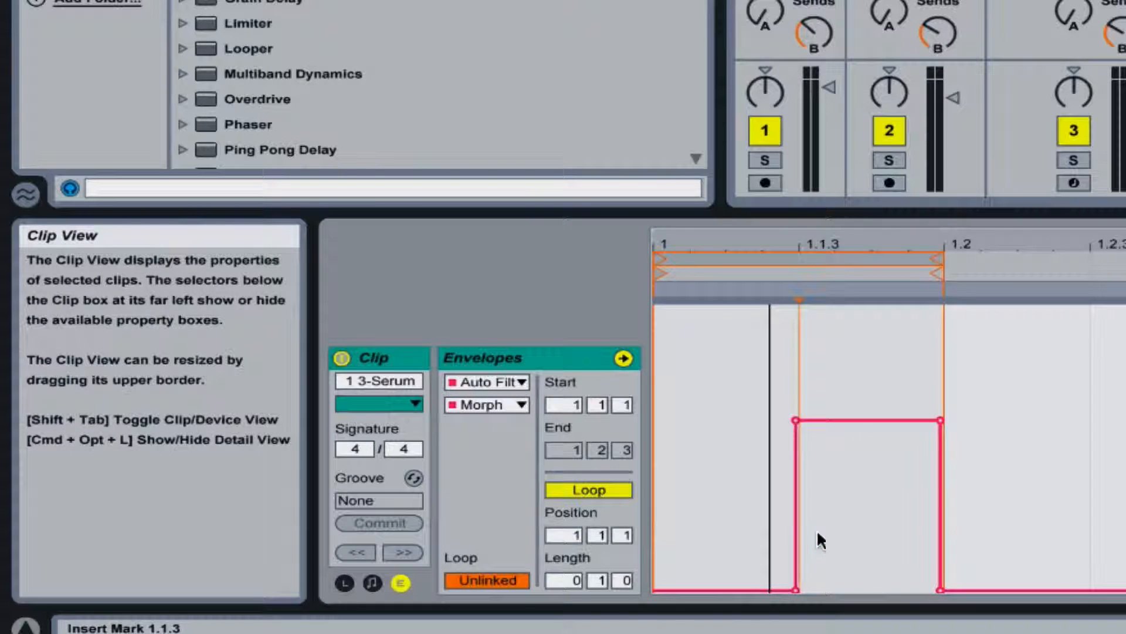
# Solo track 4, bring the second Auto Filter's Morph envelope back into the clip view and start playback
pyautogui.click(1125, 160)
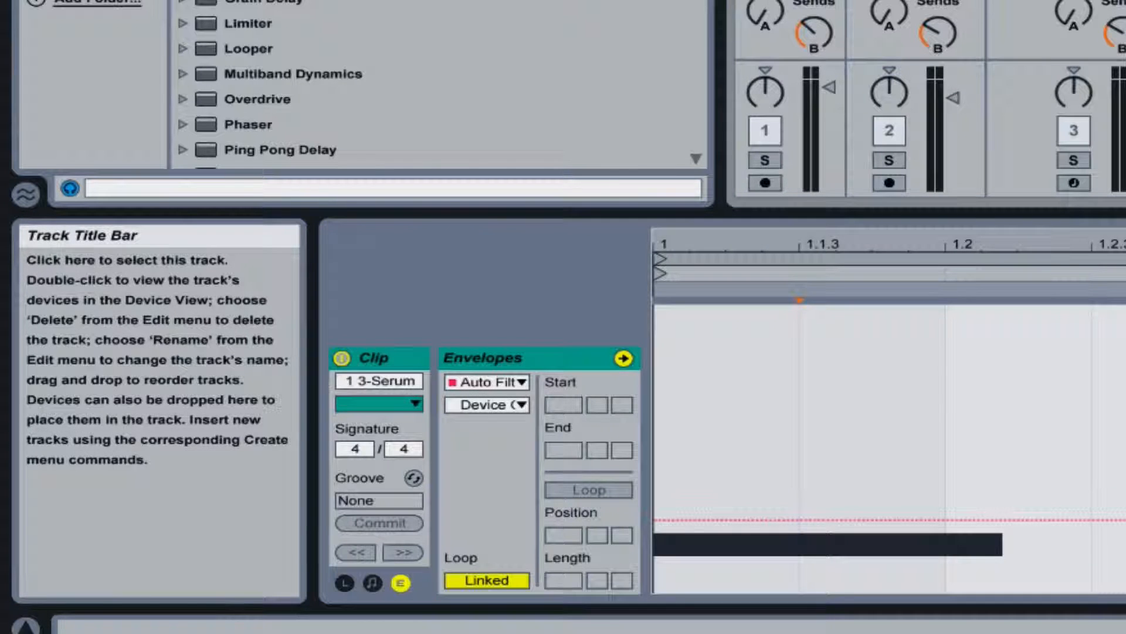
pyautogui.hotkey('shift', 'Tab')
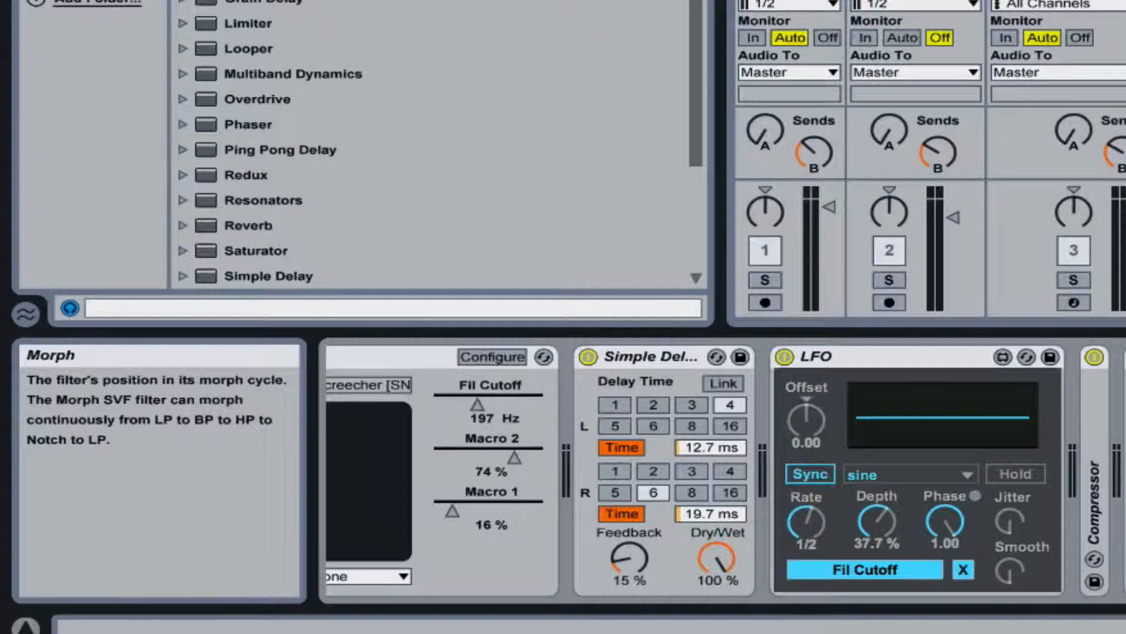
pyautogui.hotkey('shift', 'Tab')
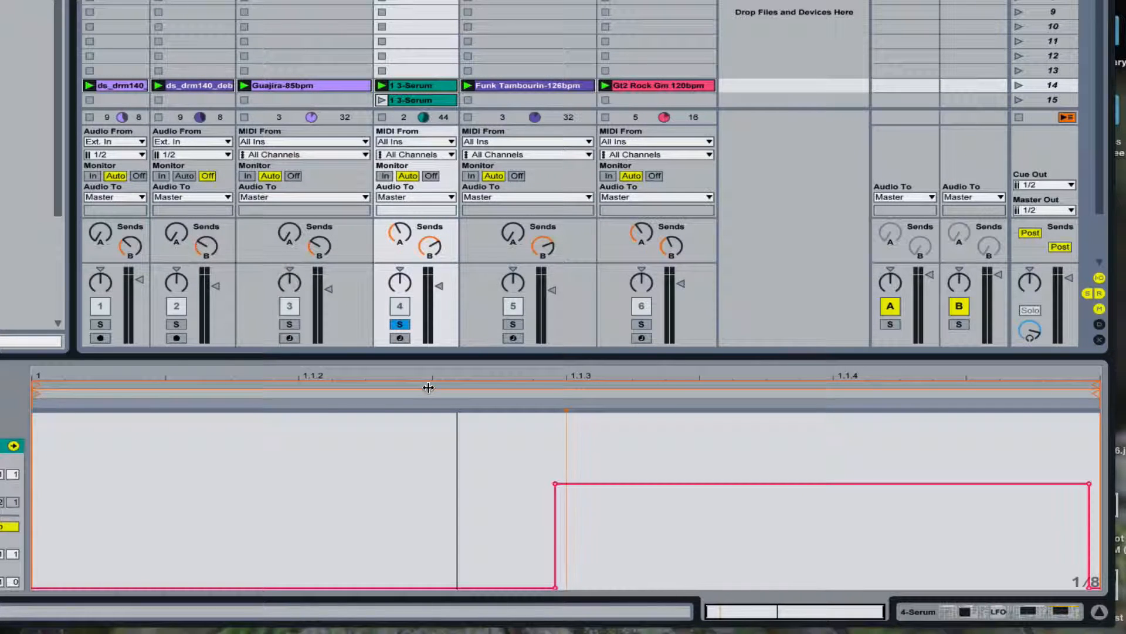
pyautogui.press('space')
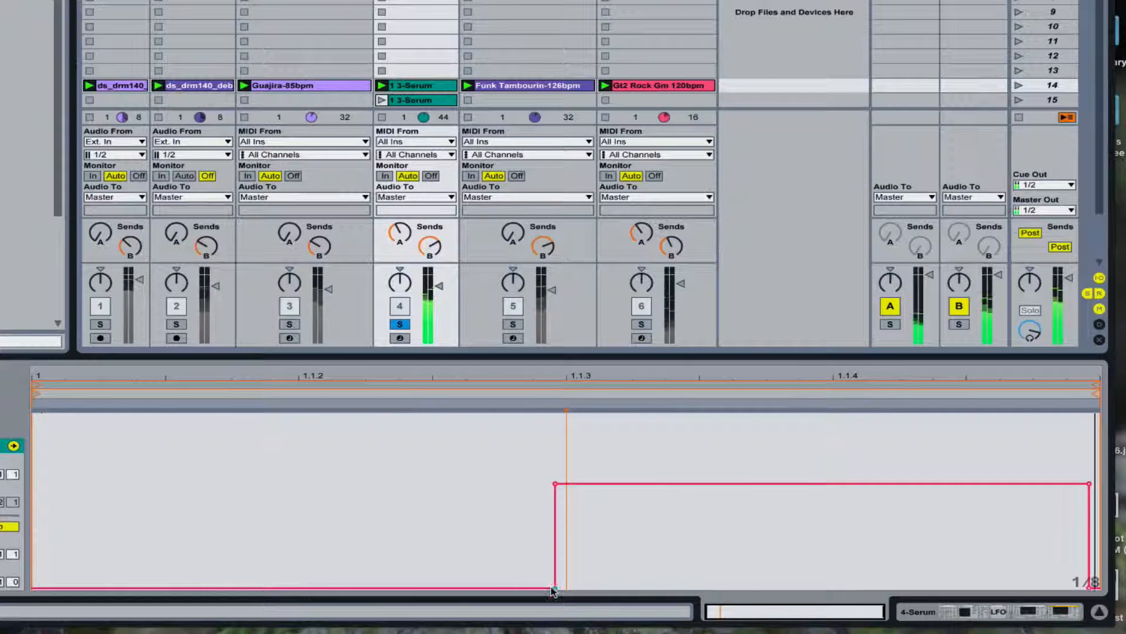
# Reshape the Morph envelope's first half into a curved rise to a peak before 1.1.2 and a steep curved fall to 54 bp/hp before 1.1.3
pyautogui.moveTo(556, 588); pyautogui.dragTo(549, 521)
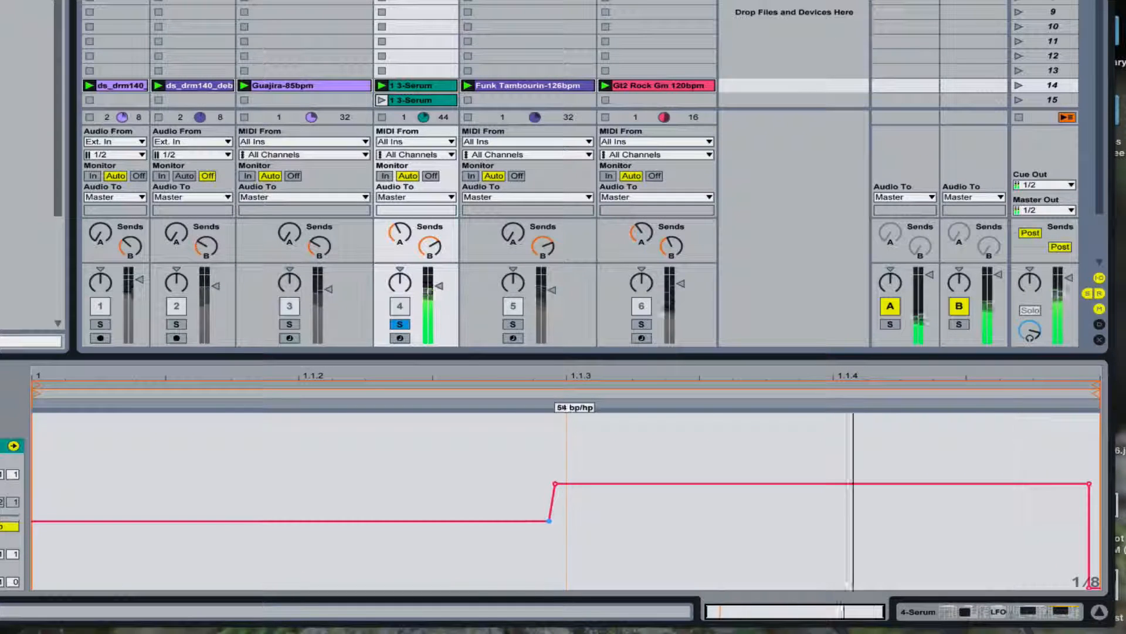
pyautogui.click(229, 521)
pyautogui.moveTo(229, 520); pyautogui.dragTo(32, 531)
pyautogui.click(213, 425)
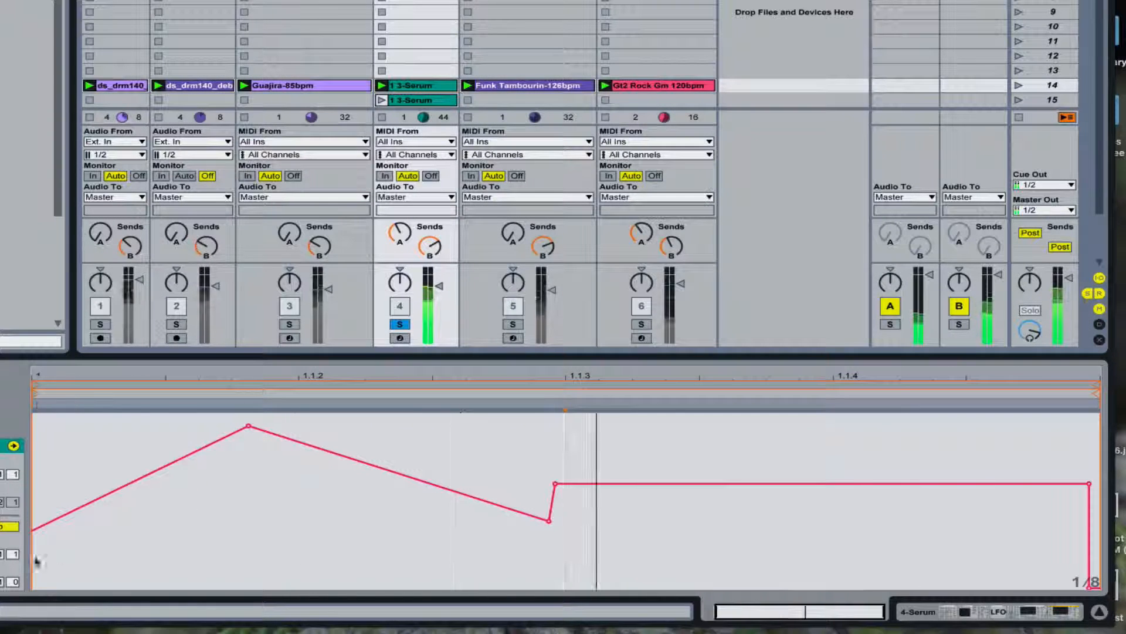
pyautogui.moveTo(141, 484); pyautogui.dragTo(141, 438)
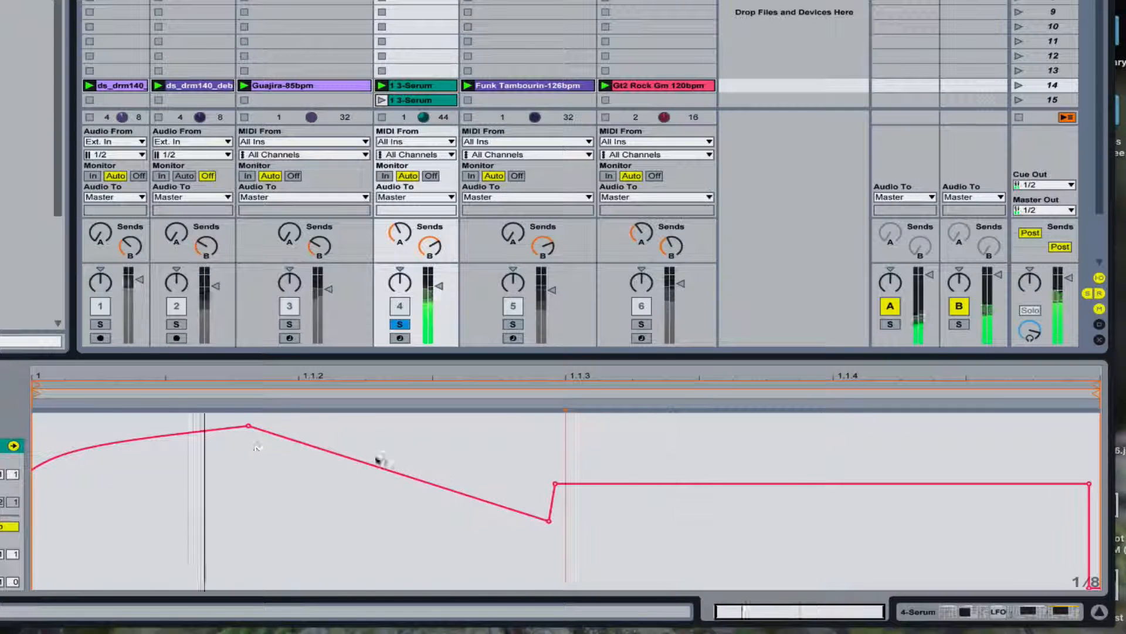
pyautogui.moveTo(381, 472); pyautogui.dragTo(380, 572)
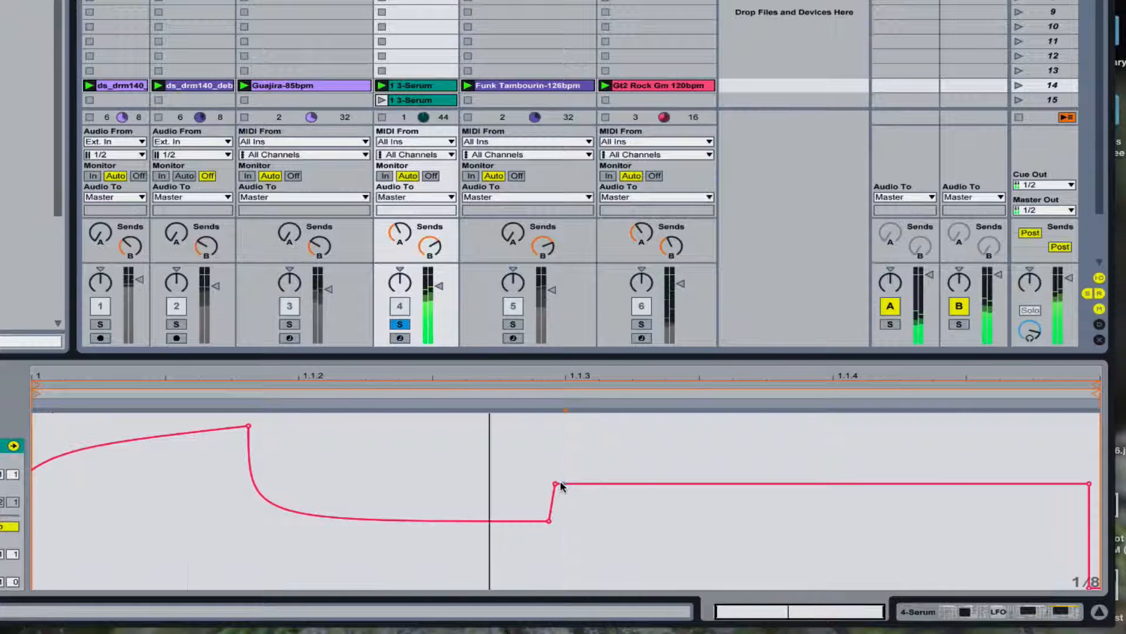
# Reshape the Morph envelope's second half into a curved rise past 1.1.3 and a rounded plateau, moving the final low breakpoint to the loop end
pyautogui.moveTo(556, 485); pyautogui.dragTo(671, 487)
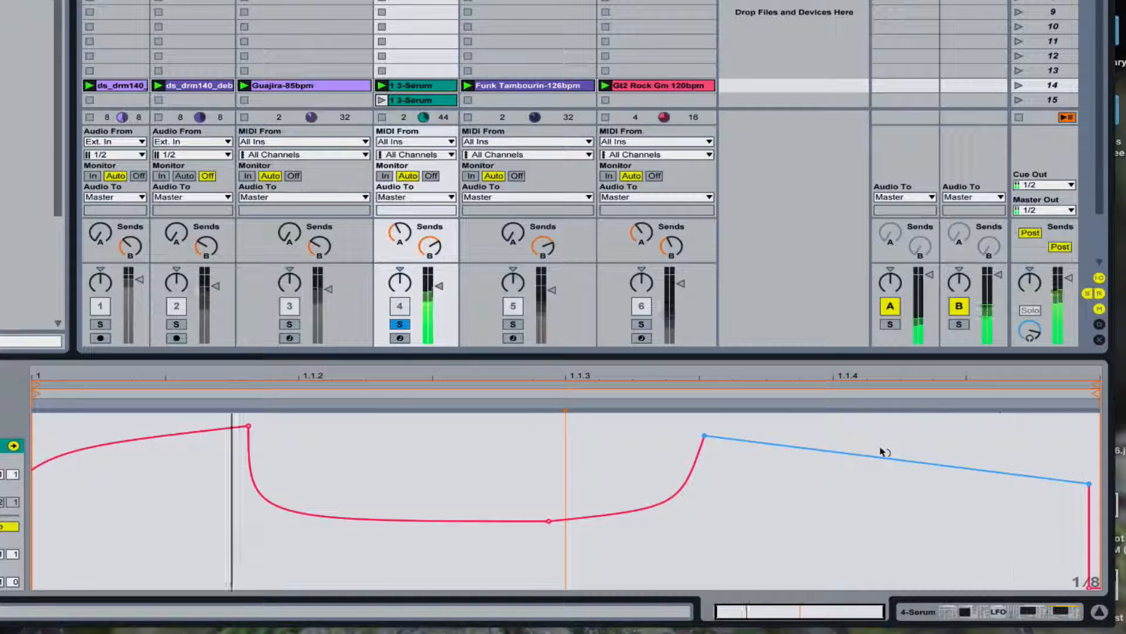
pyautogui.moveTo(880, 463); pyautogui.dragTo(880, 425)
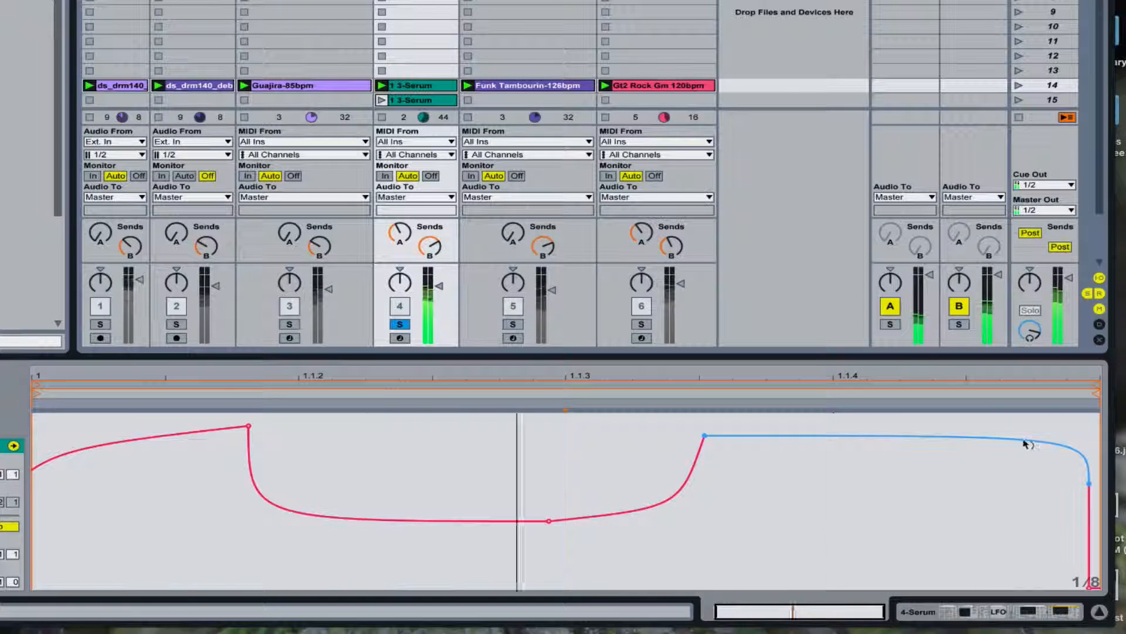
pyautogui.moveTo(1089, 587); pyautogui.dragTo(1101, 587)
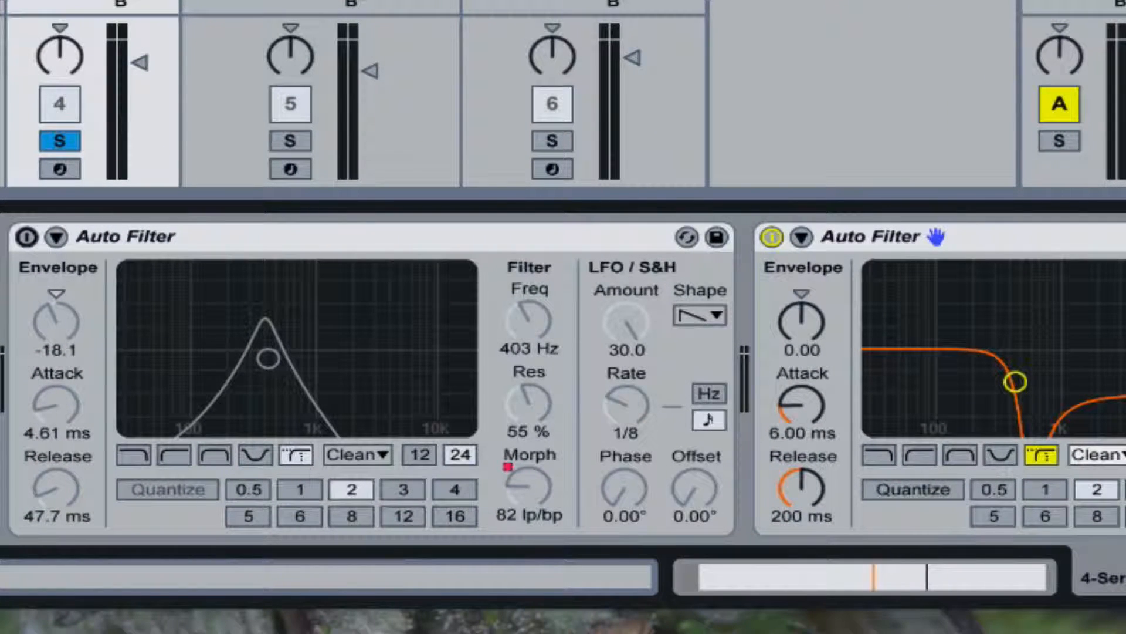
# Switch off the first Auto Filter and set the second one's Envelope to -18.1, Attack to 1.52 ms and Release to 44.5 ms
pyautogui.click(27, 237)
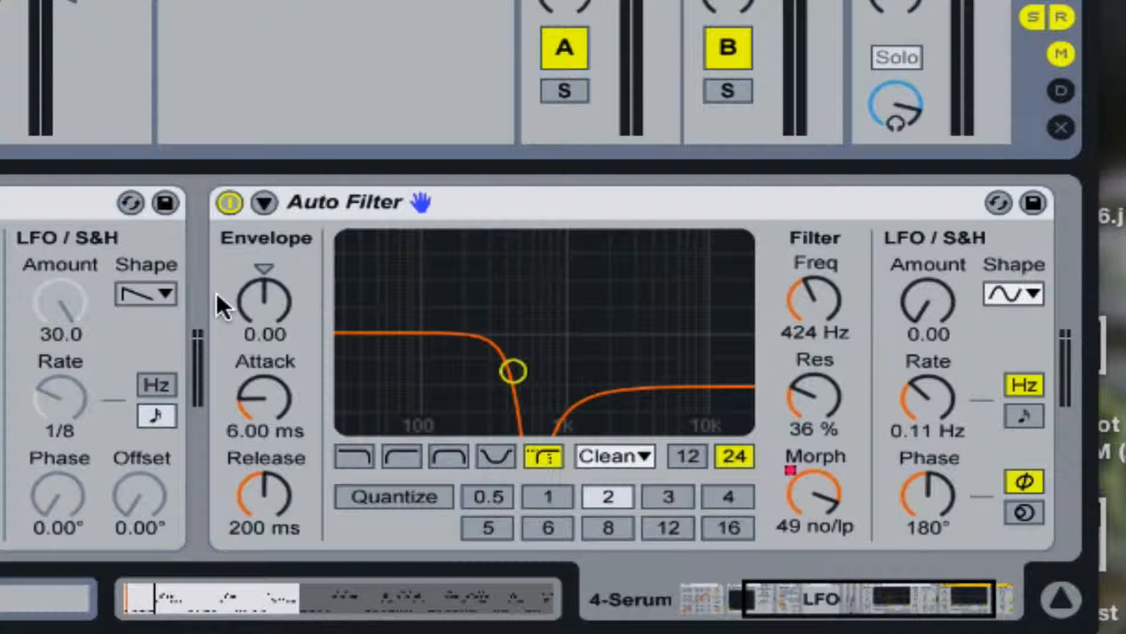
pyautogui.moveTo(246, 295); pyautogui.dragTo(246, 315)
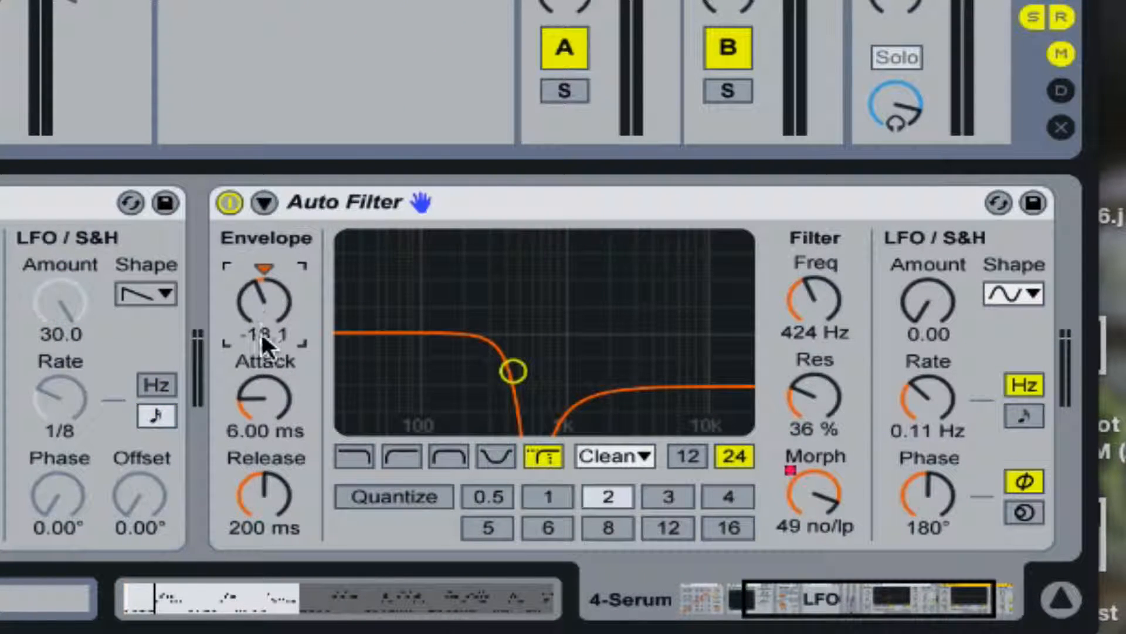
pyautogui.moveTo(255, 395); pyautogui.dragTo(242, 417)
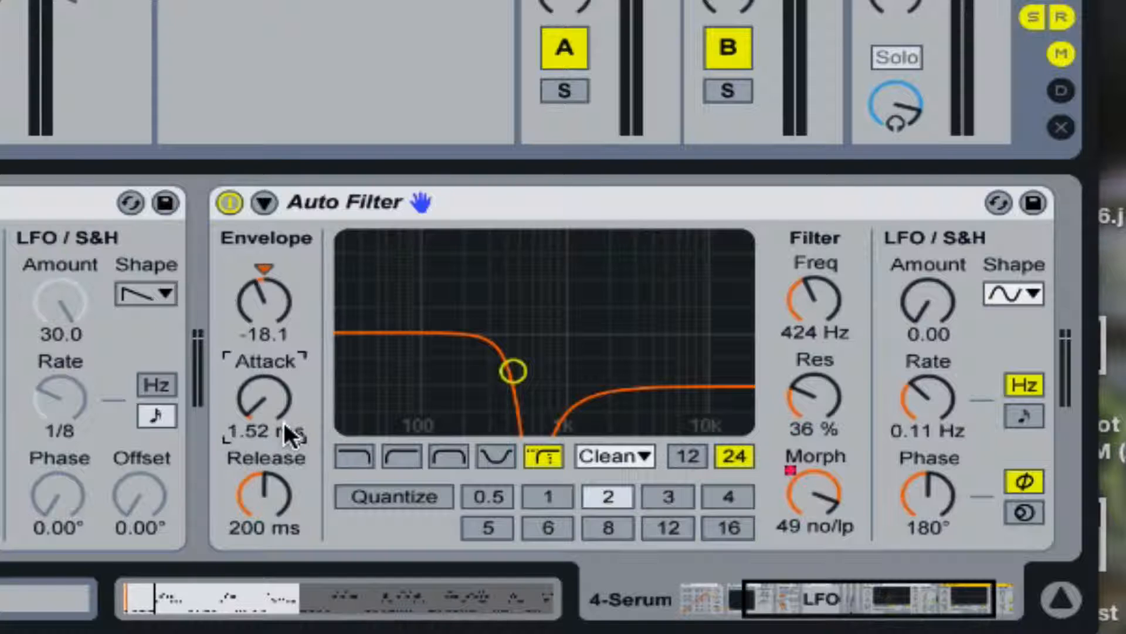
pyautogui.moveTo(262, 495); pyautogui.dragTo(262, 524)
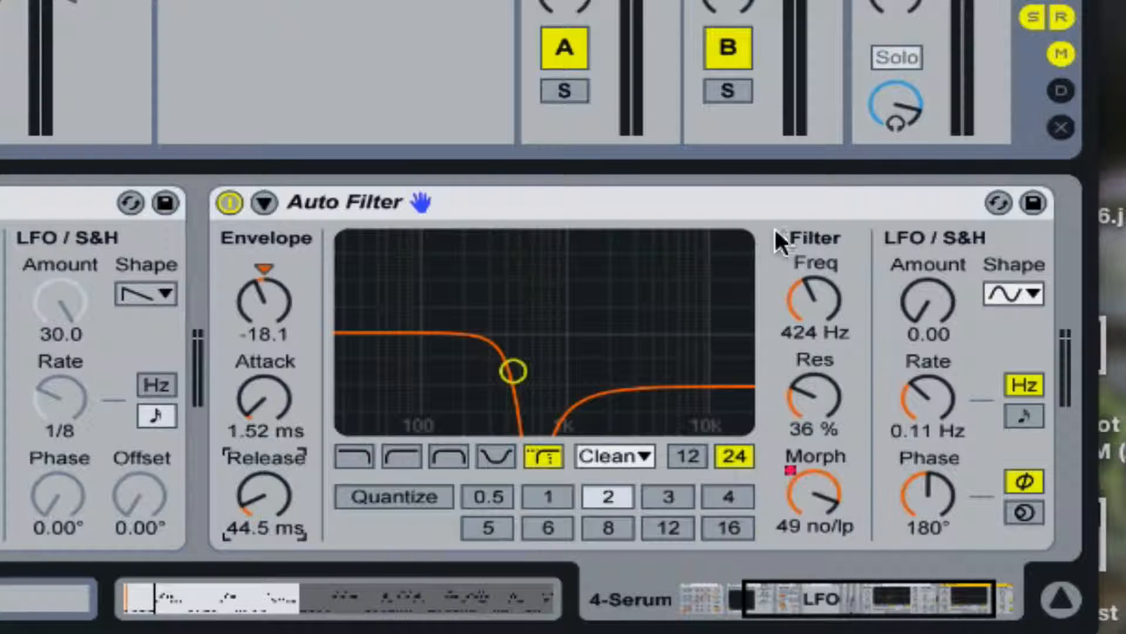
# Set the second Auto Filter's LFO Amount to 30.0 and its Shape to the descending sawtooth
pyautogui.moveTo(943, 305); pyautogui.dragTo(943, 211)
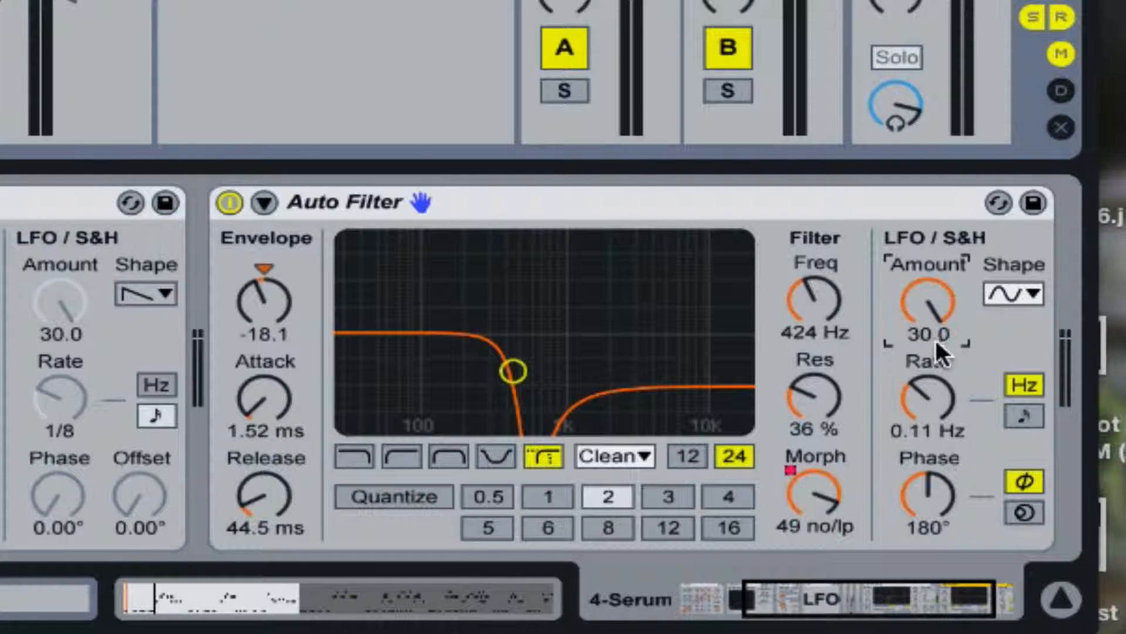
pyautogui.click(1014, 293)
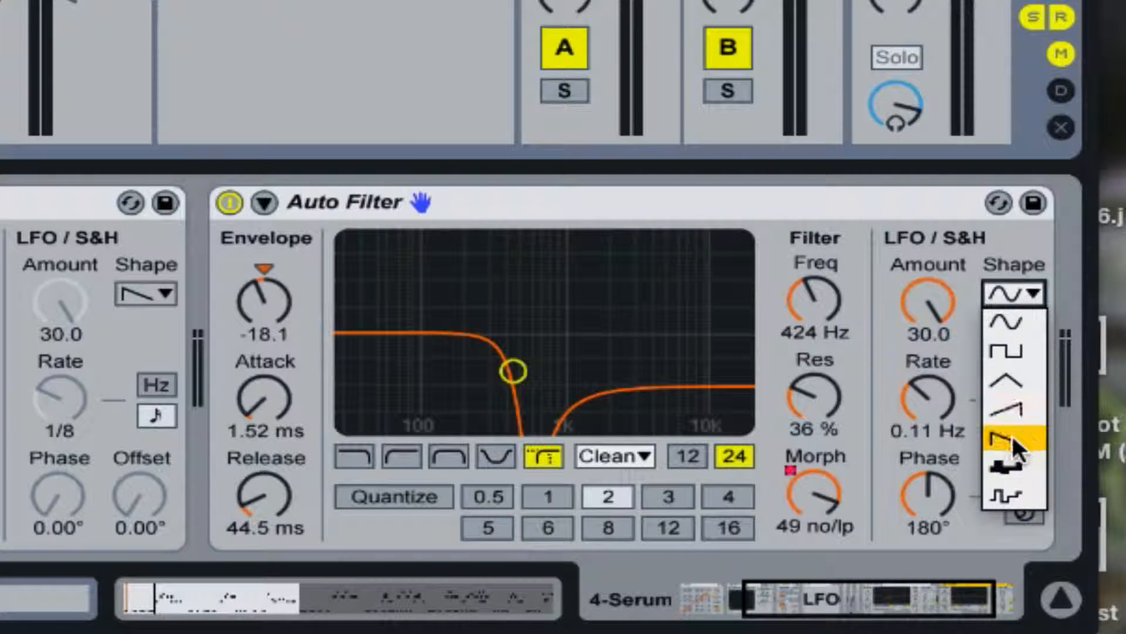
pyautogui.click(1015, 412)
pyautogui.click(996, 284)
pyautogui.click(1003, 432)
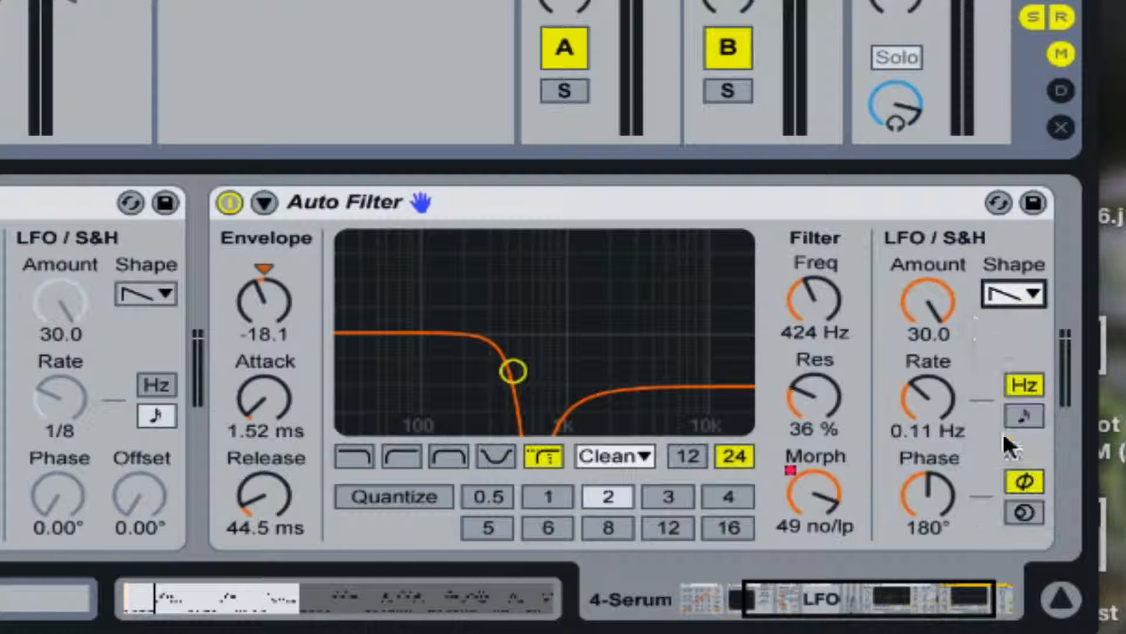
# Sync the second Auto Filter's LFO to the beat at a 1/6 rate and try a 360° Phase before resetting it to default
pyautogui.click(1022, 416)
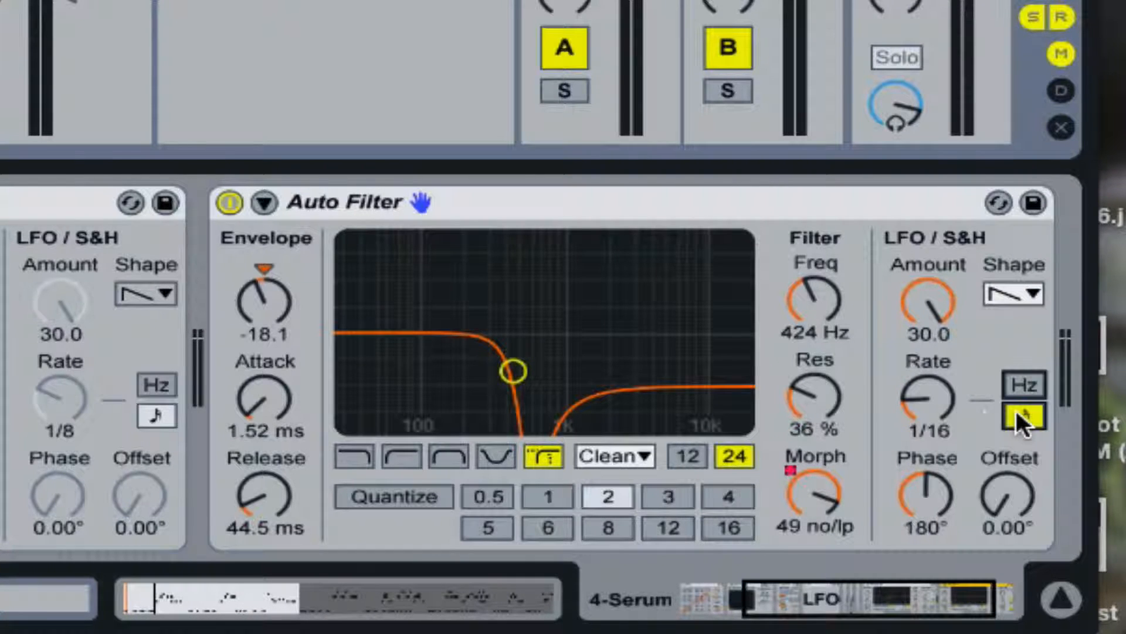
pyautogui.moveTo(965, 408); pyautogui.dragTo(965, 390)
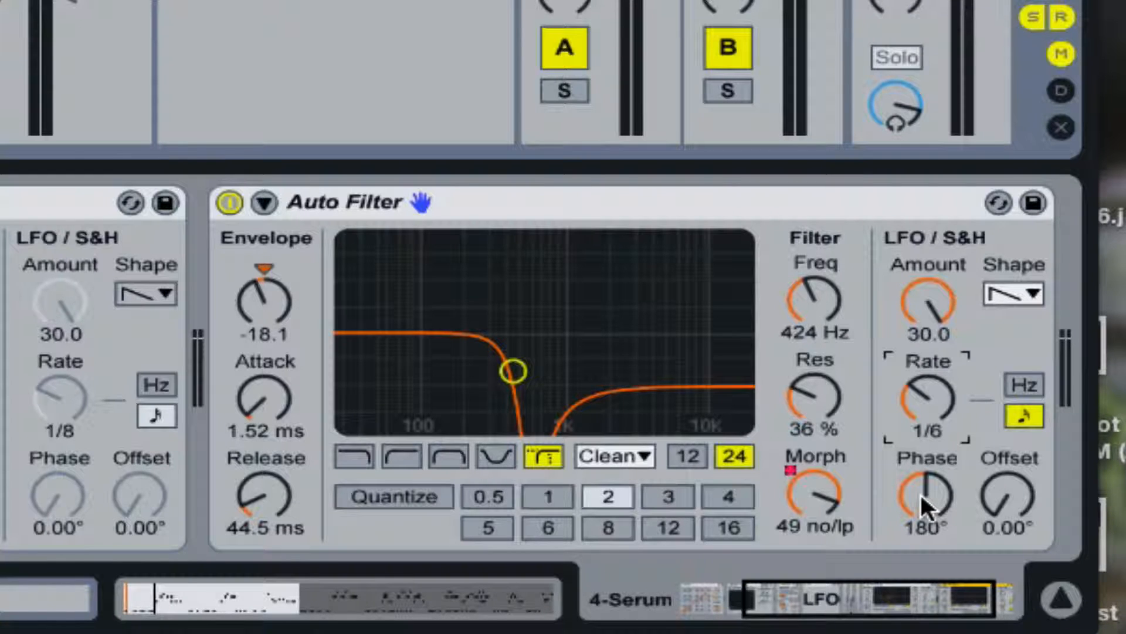
pyautogui.moveTo(921, 496); pyautogui.dragTo(925, 497)
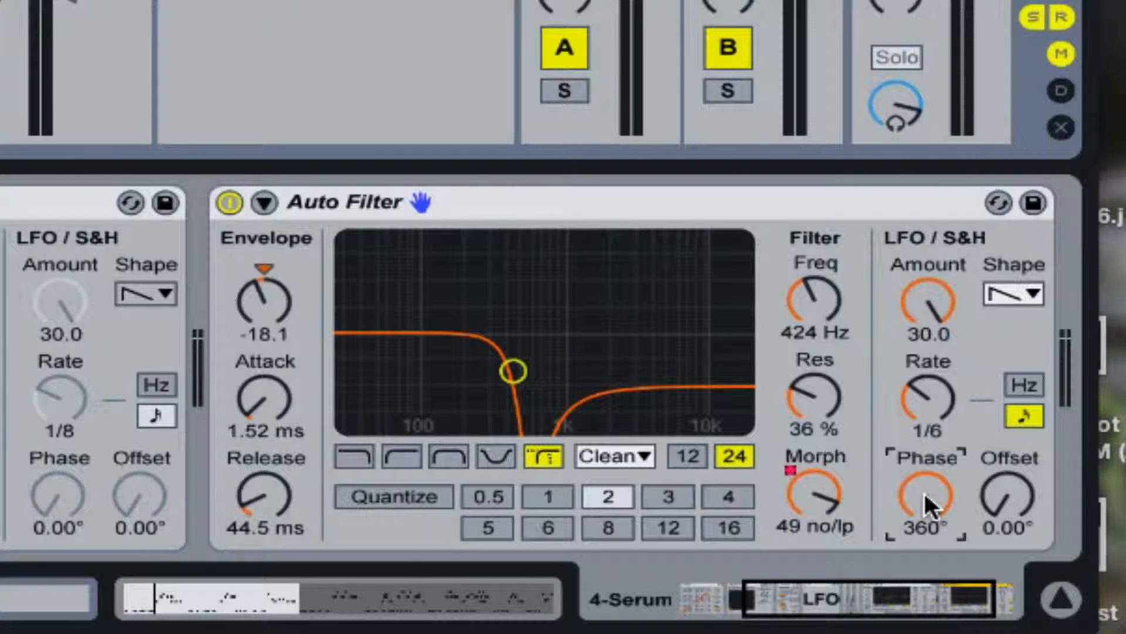
pyautogui.press('Delete')
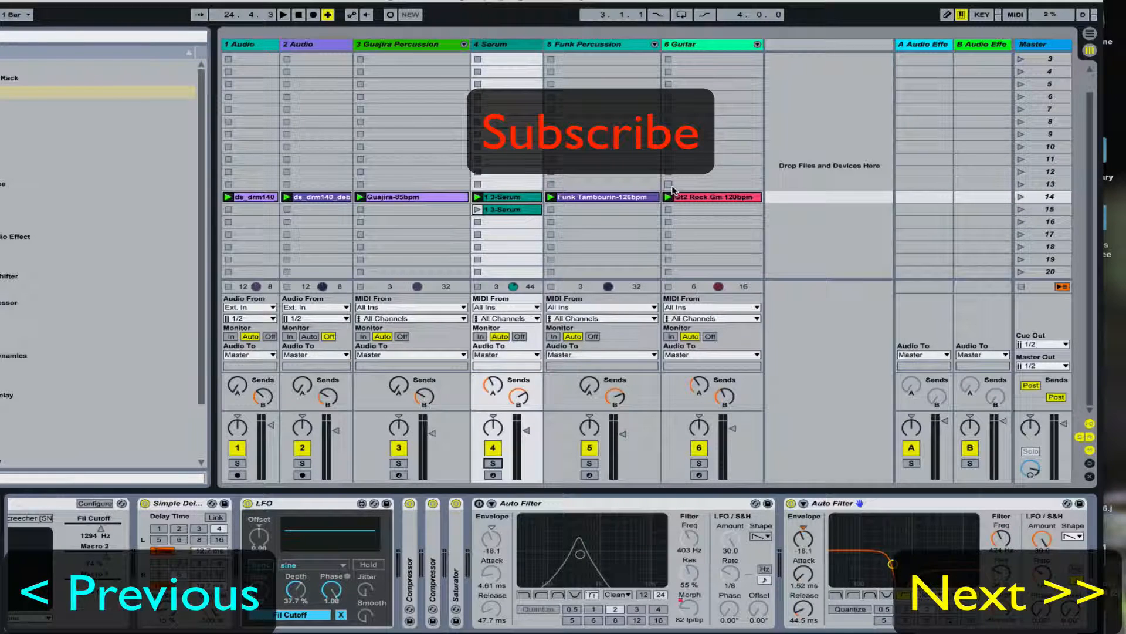
# Start playback of the full set and switch the first Auto Filter on the Serum track back on
pyautogui.press('space')
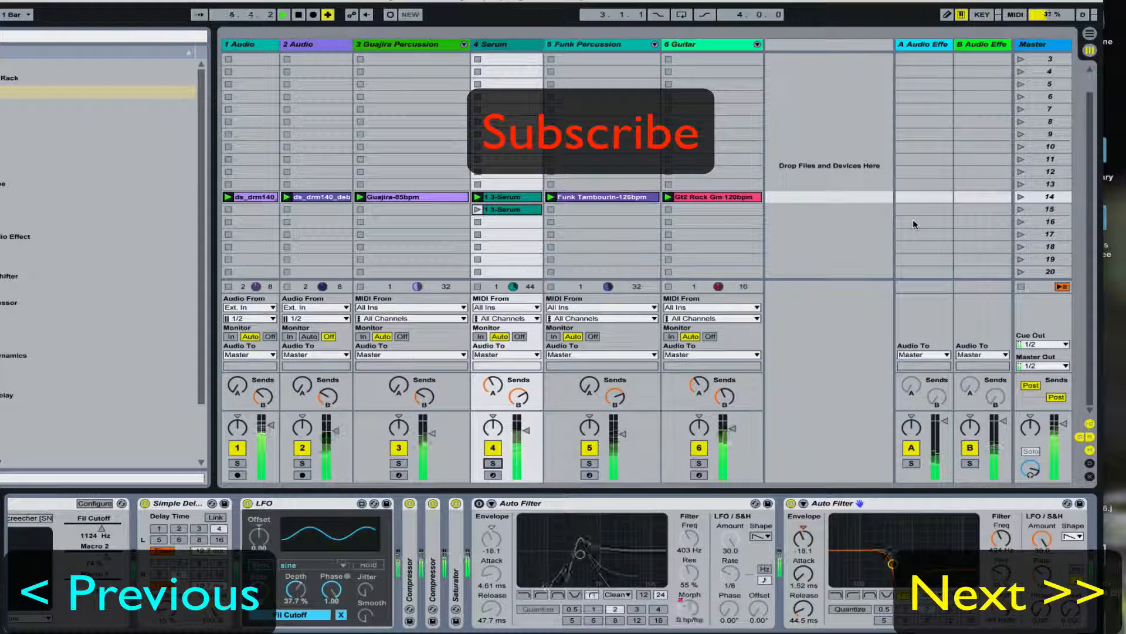
pyautogui.click(479, 503)
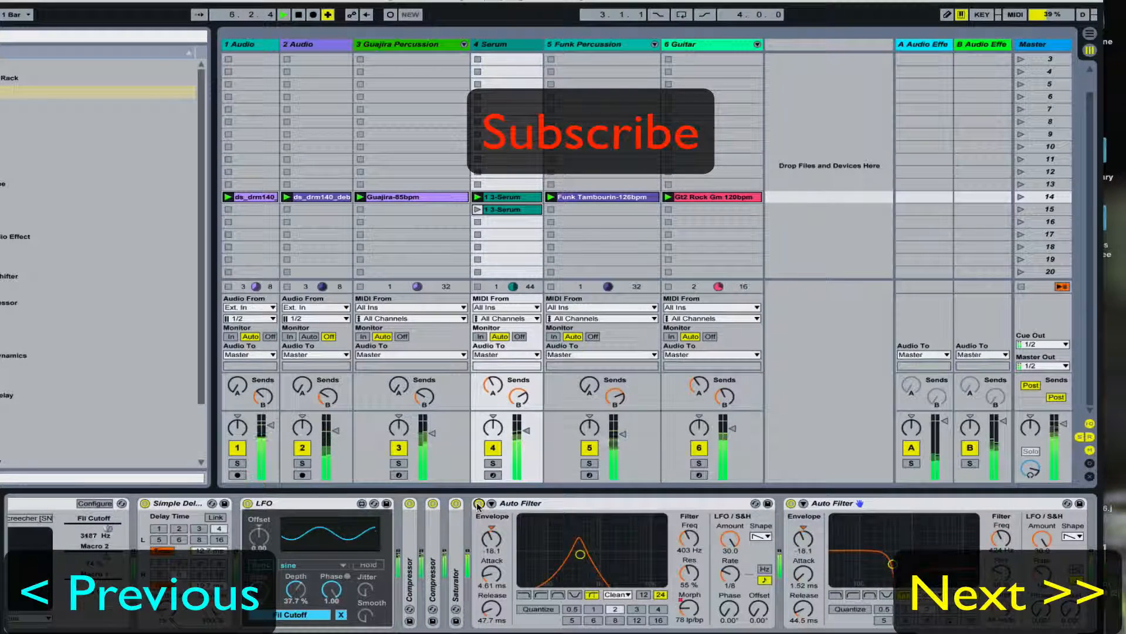